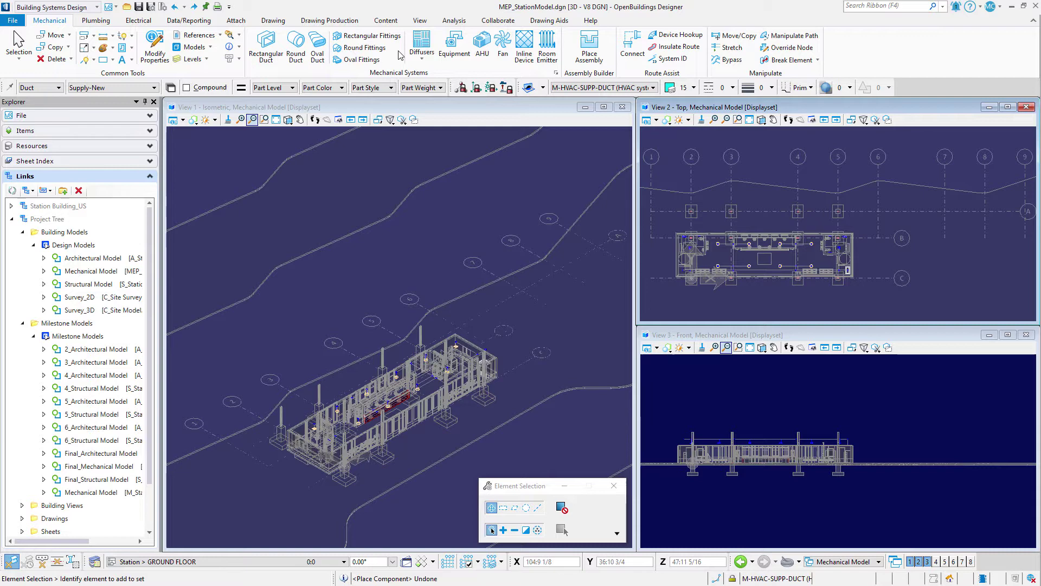
Launch Duct System Sizing from the Analysis tab's Mechanical group to show the empty section summary.
{"action": "left_click", "coordinate": [454, 20]}
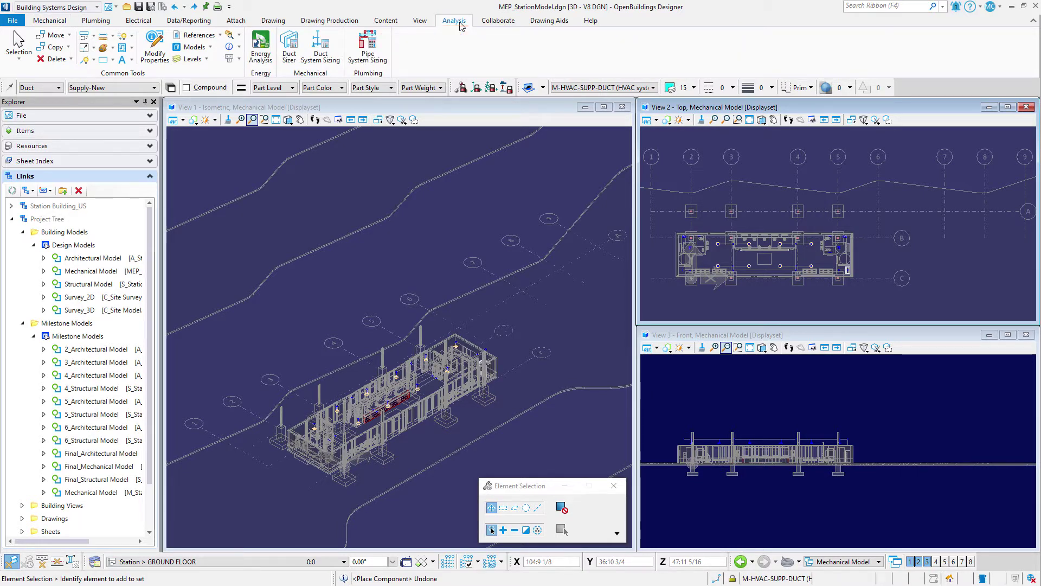
{"action": "left_click", "coordinate": [321, 49]}
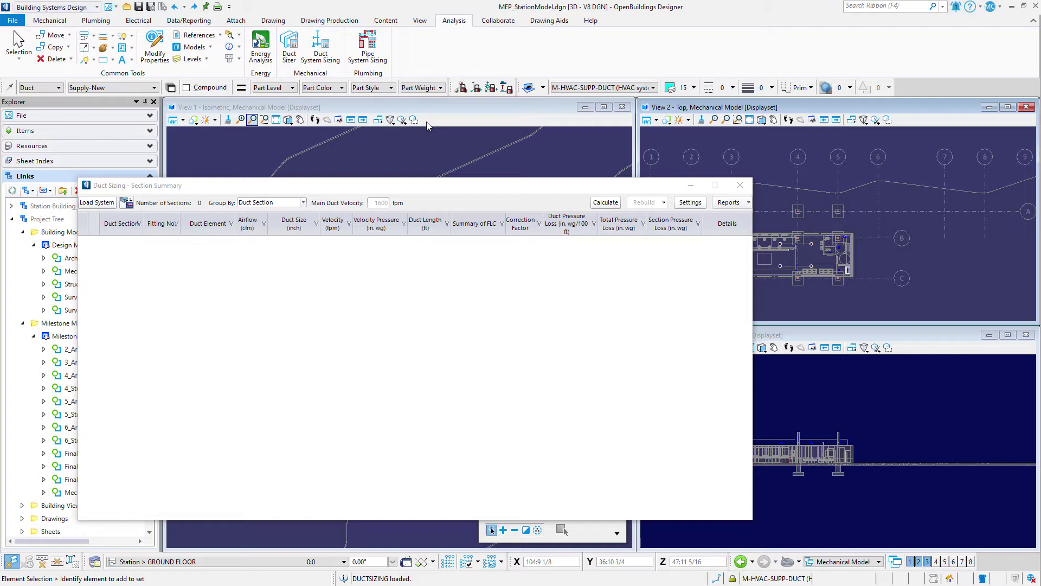
{"action": "left_click", "coordinate": [690, 203]}
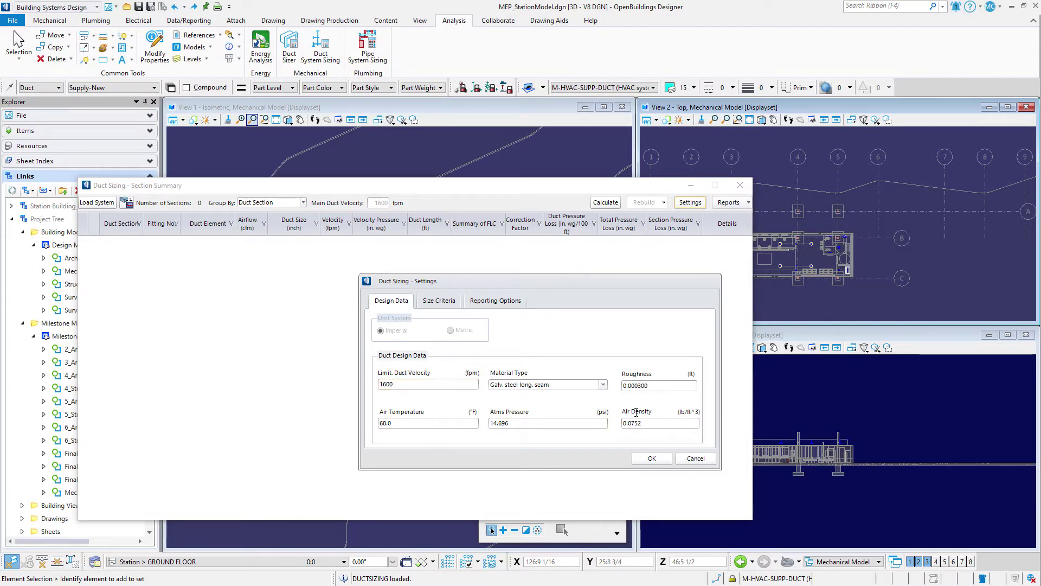
{"action": "left_click", "coordinate": [440, 301]}
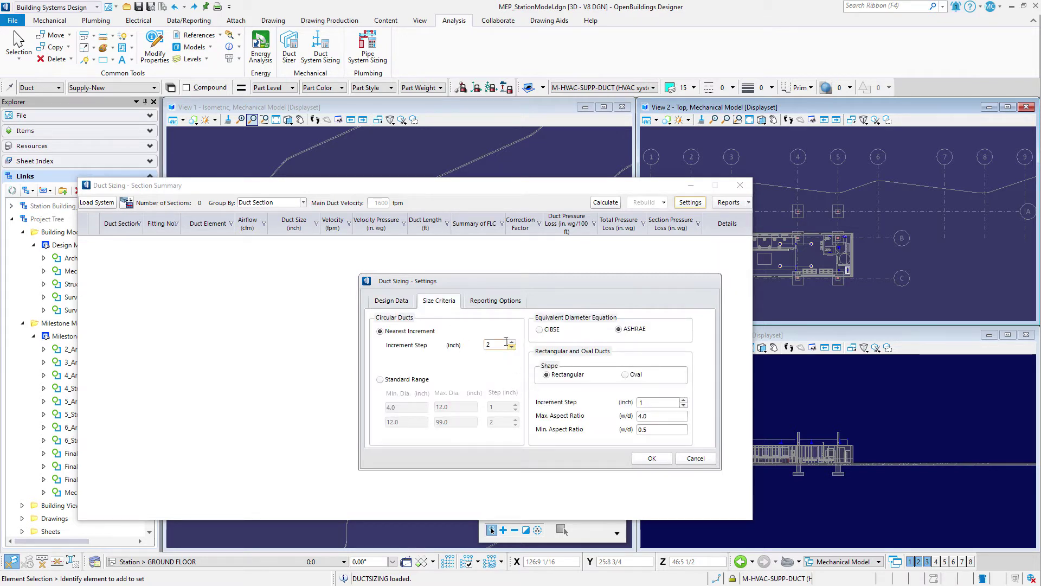
{"action": "left_click", "coordinate": [496, 301]}
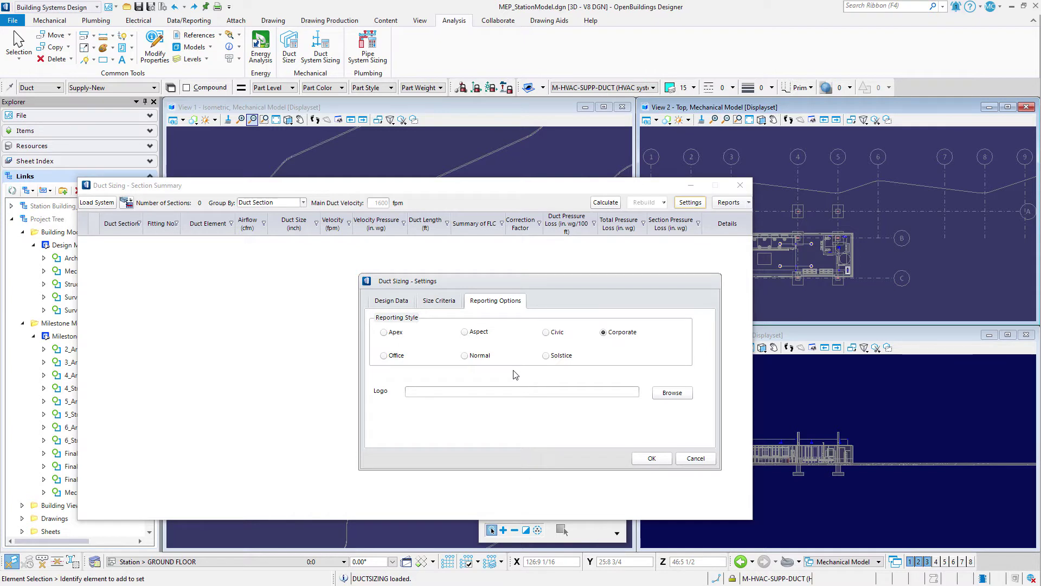
{"action": "left_click", "coordinate": [391, 301]}
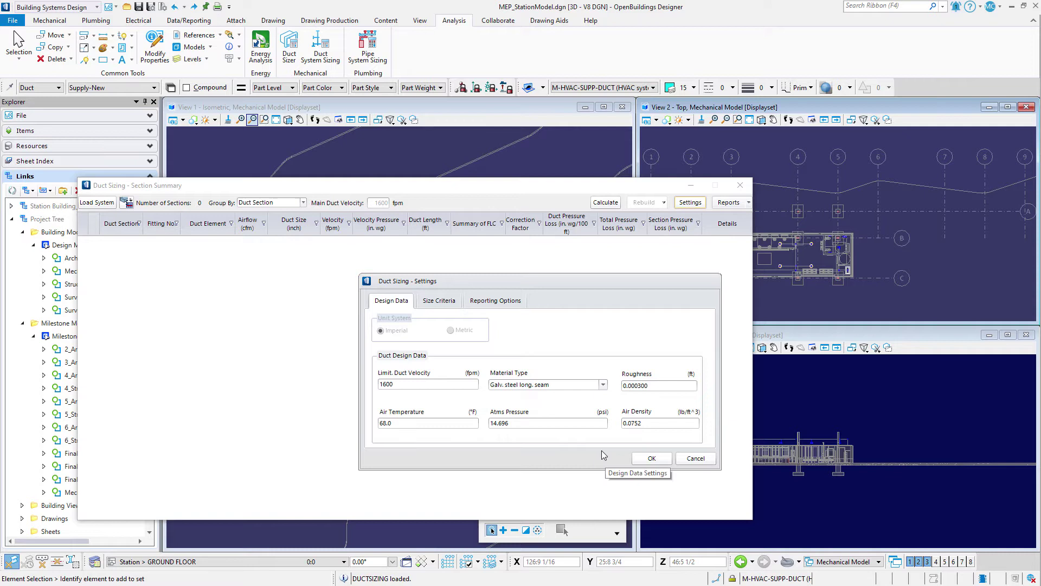
{"action": "left_click", "coordinate": [651, 458]}
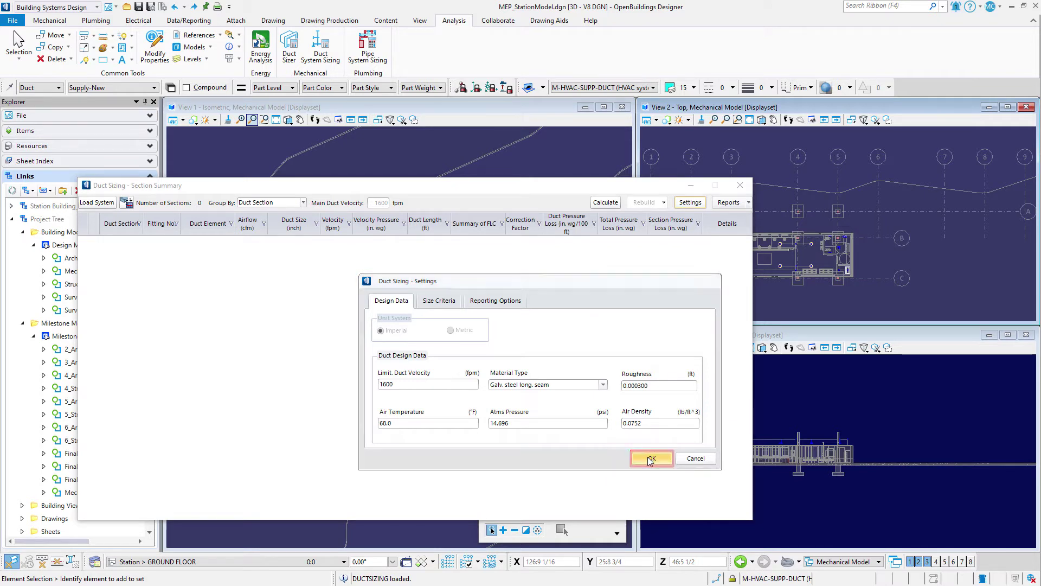
Load the system by picking and accepting the magenta unit in View 2 as its start.
{"action": "left_click", "coordinate": [98, 202]}
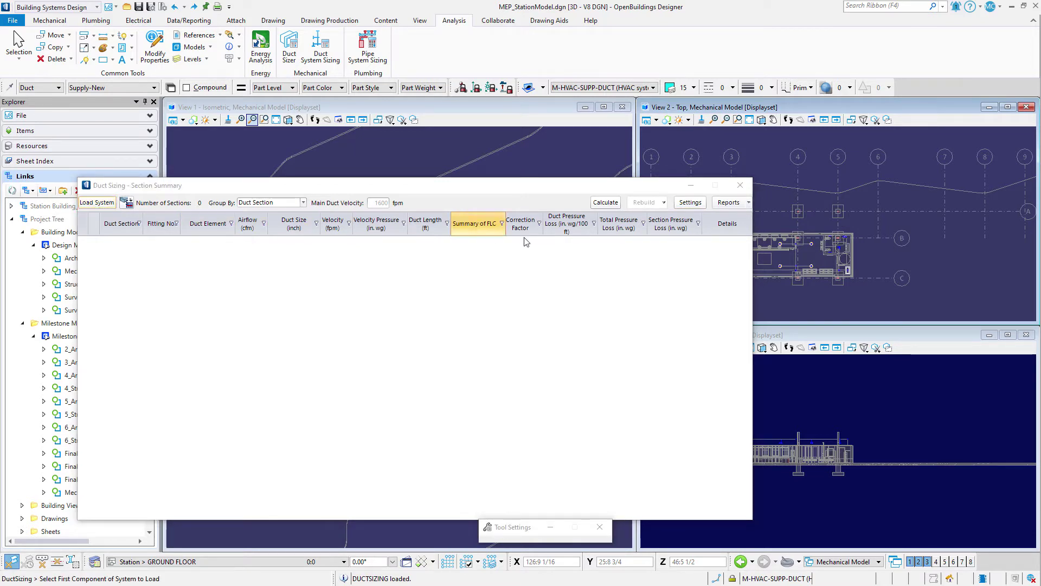
{"action": "scroll", "coordinate": [859, 267], "scroll_direction": "up", "scroll_amount": 1}
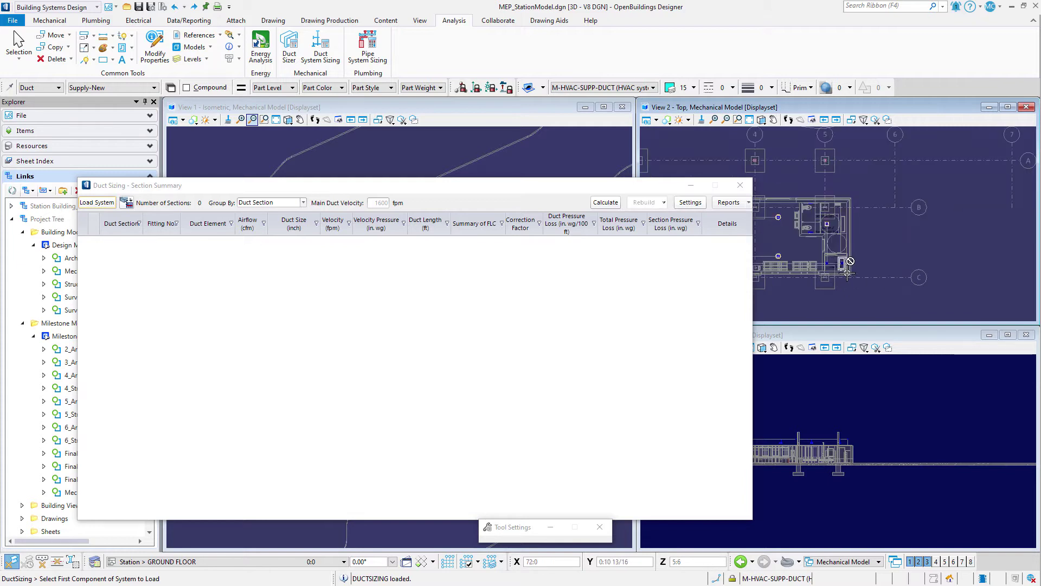
{"action": "scroll", "coordinate": [846, 260], "scroll_direction": "up", "scroll_amount": 2}
{"action": "left_click", "coordinate": [839, 254]}
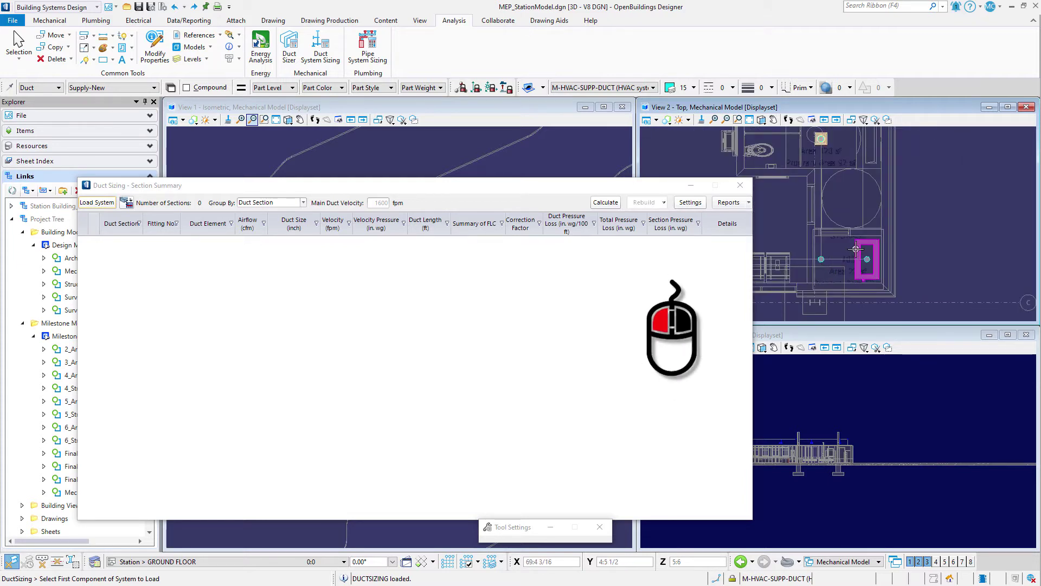
{"action": "left_click", "coordinate": [856, 248]}
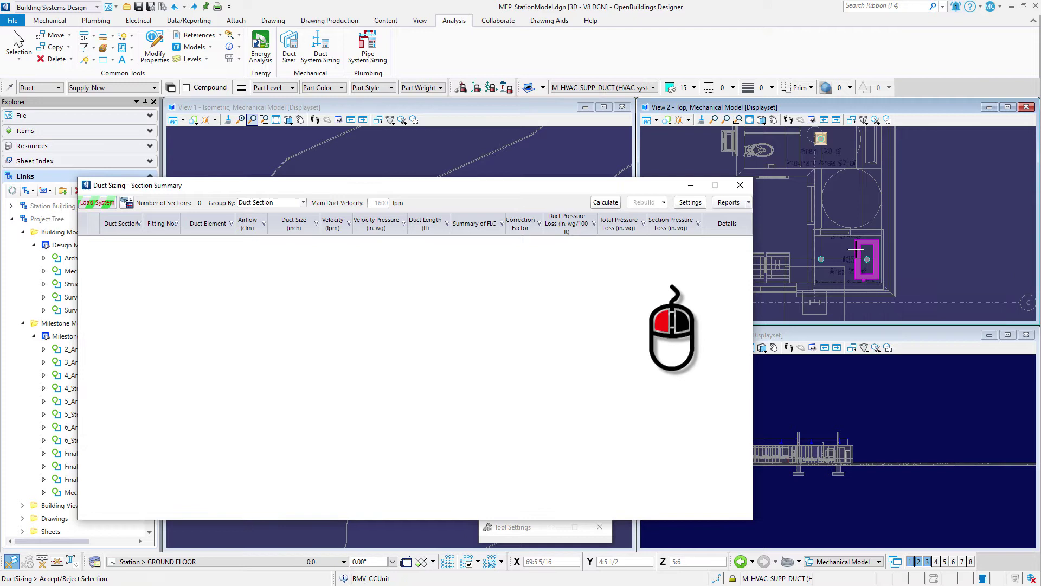
{"action": "left_click", "coordinate": [856, 249]}
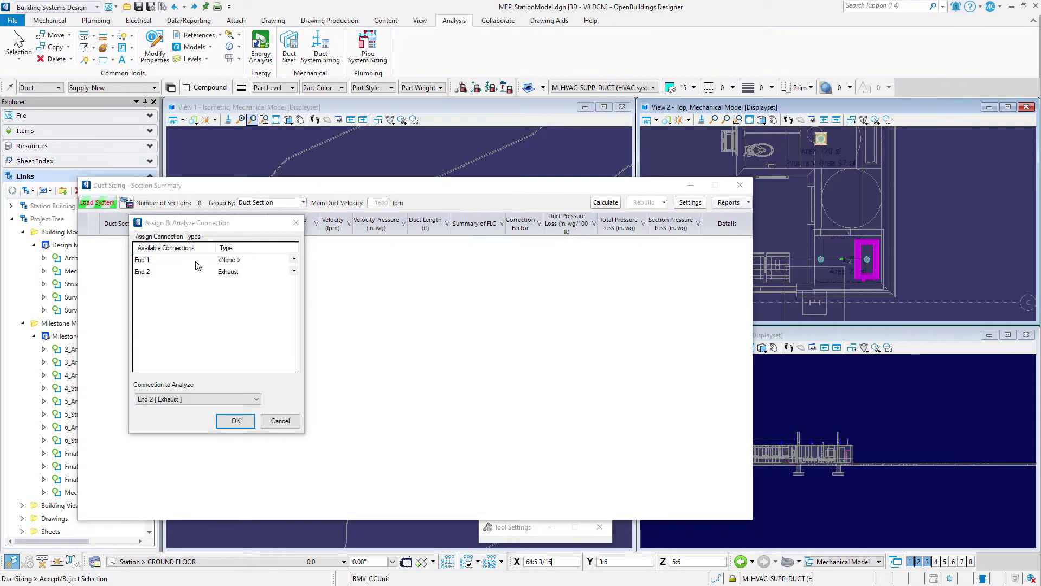
Assign End 1 as Supply and End 2 as Return, then analyze the 18 sections.
{"action": "left_click", "coordinate": [252, 260]}
{"action": "left_click", "coordinate": [294, 260]}
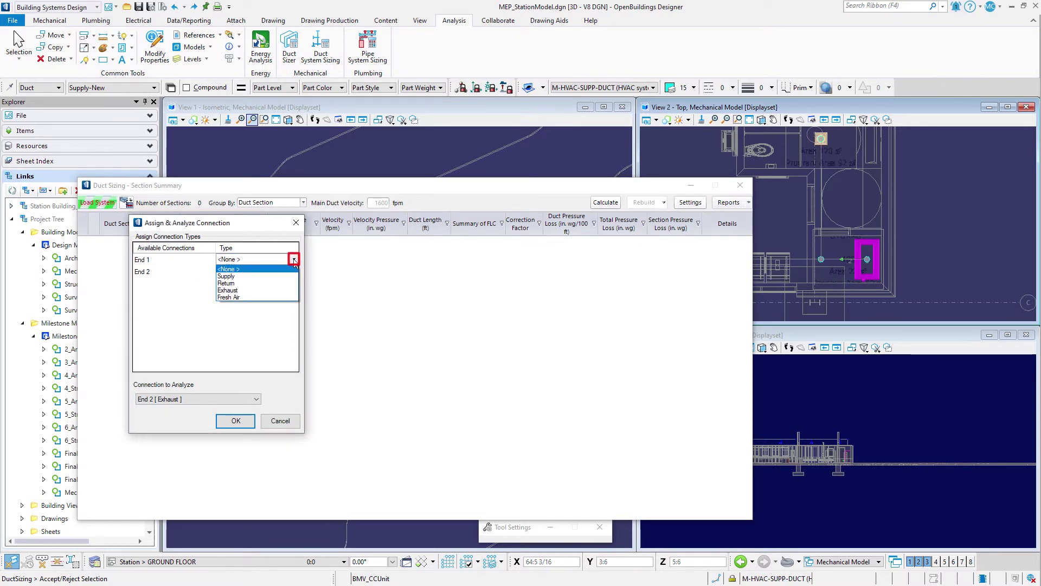
{"action": "left_click", "coordinate": [245, 276]}
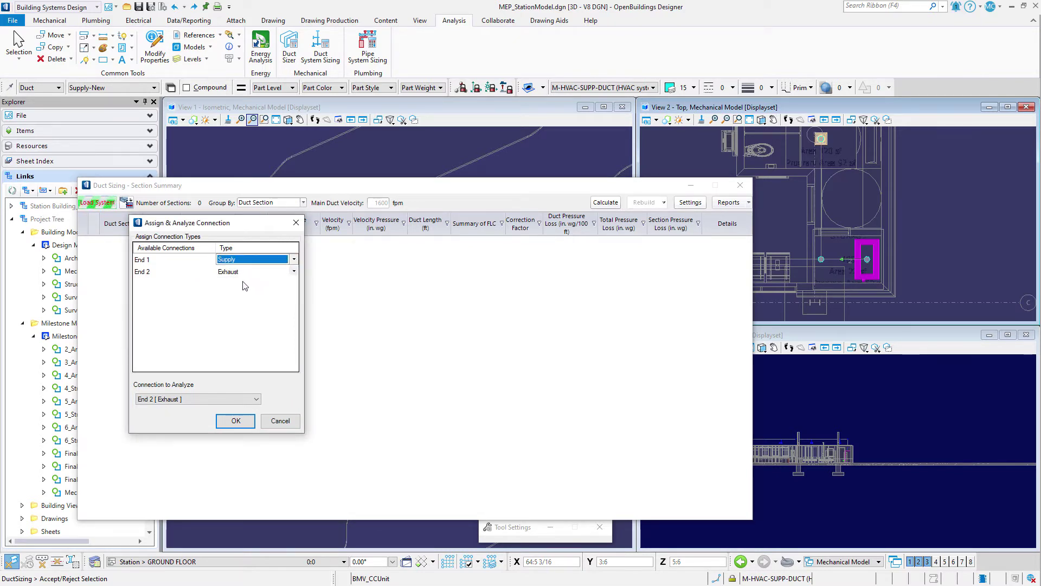
{"action": "left_click", "coordinate": [293, 272]}
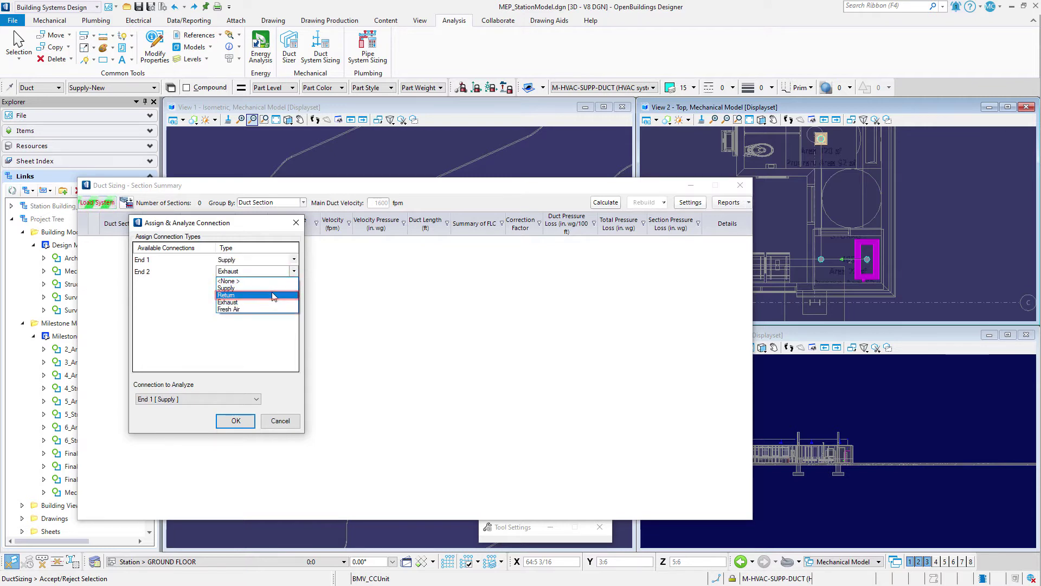
{"action": "left_click", "coordinate": [273, 296]}
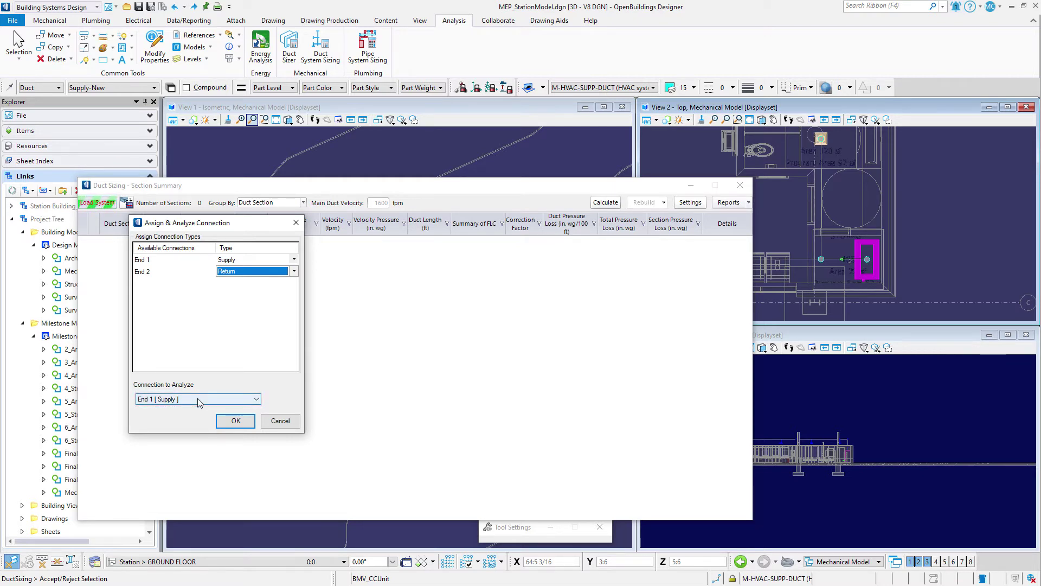
{"action": "left_click", "coordinate": [236, 420]}
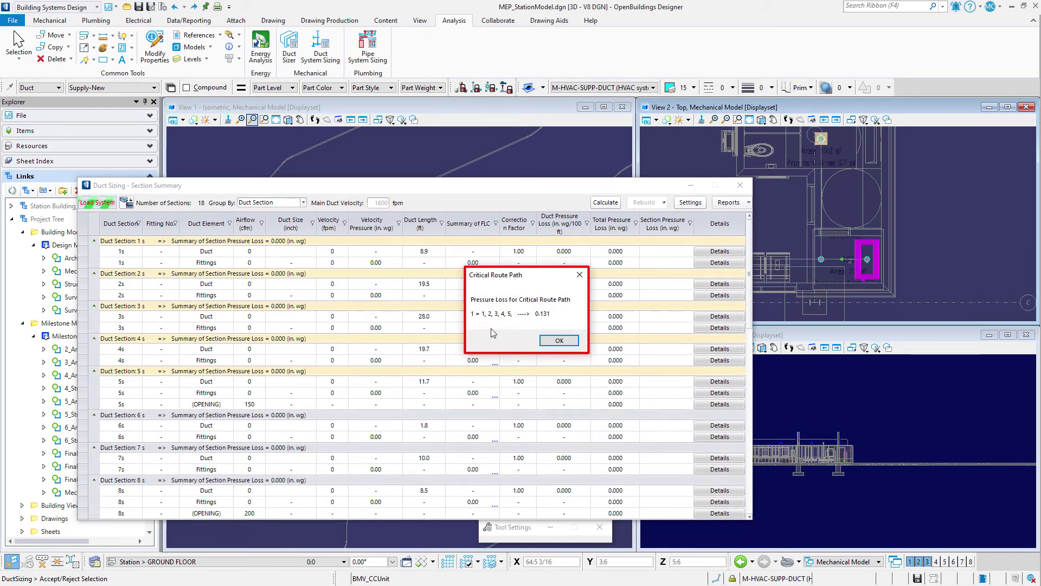
Dismiss the critical-route loss summary and move the section summary up-left beside View 2.
{"action": "left_click", "coordinate": [565, 344]}
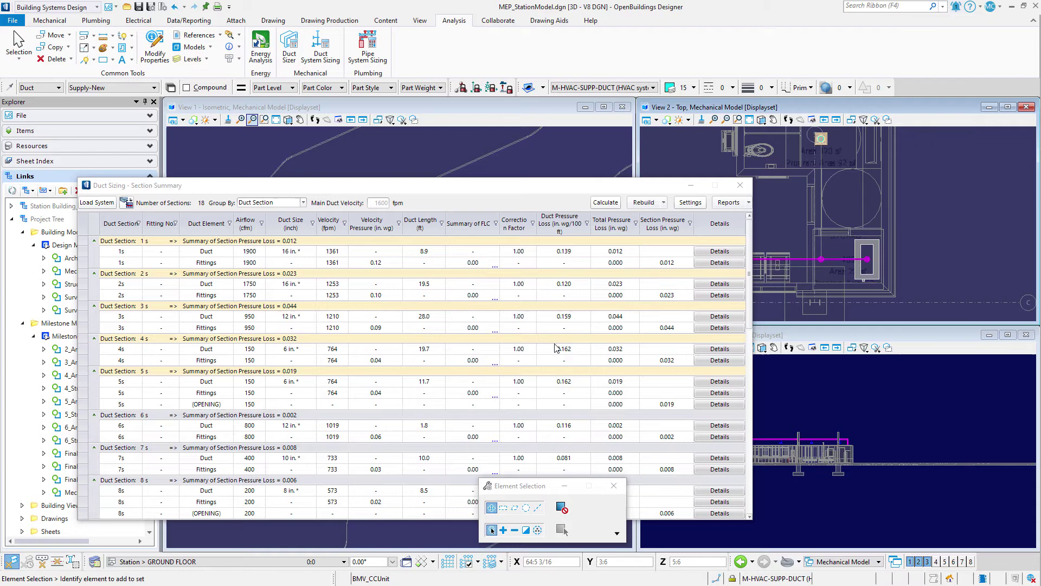
{"action": "left_click", "coordinate": [363, 189]}
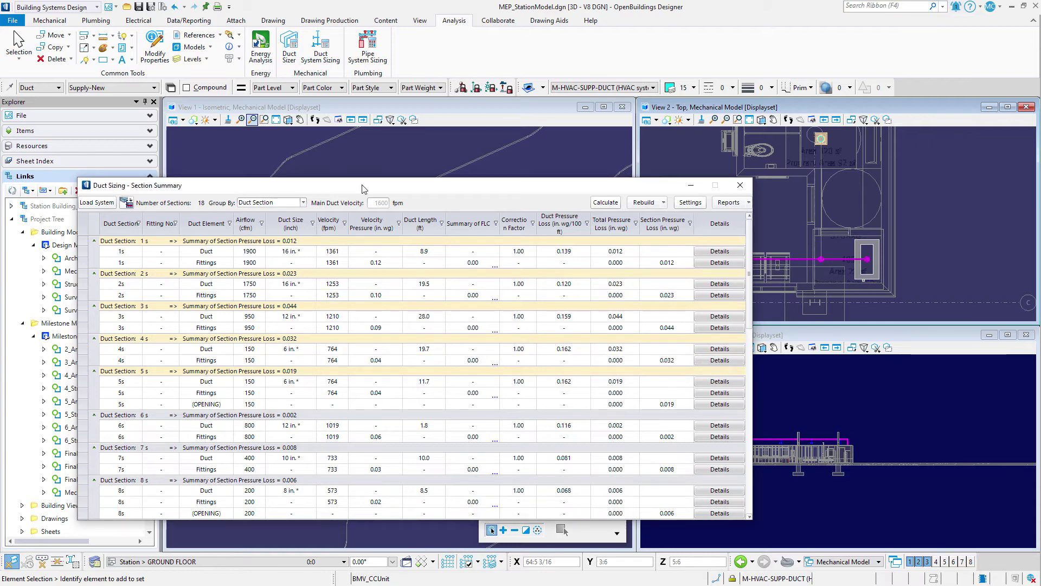
{"action": "scroll", "coordinate": [957, 251], "scroll_direction": "down", "scroll_amount": 1}
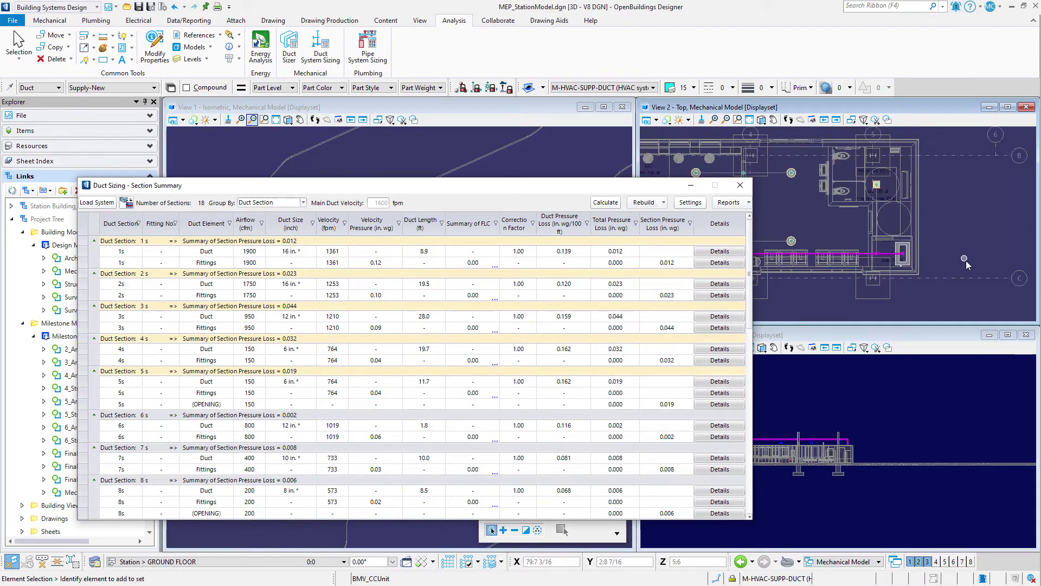
{"action": "scroll", "coordinate": [966, 261], "scroll_direction": "down", "scroll_amount": 1}
{"action": "scroll", "coordinate": [977, 285], "scroll_direction": "down", "scroll_amount": 1}
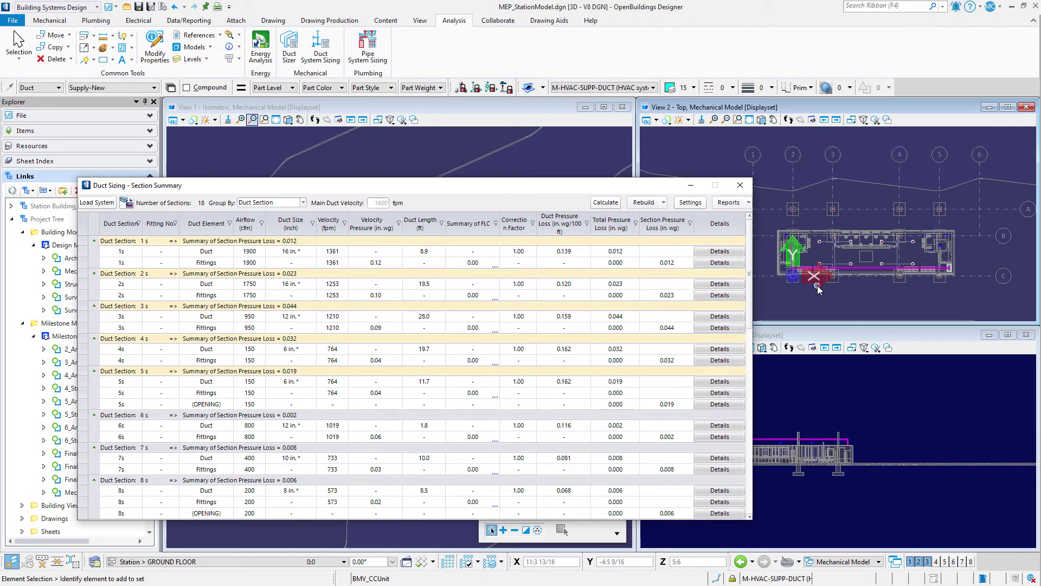
{"action": "scroll", "coordinate": [817, 286], "scroll_direction": "up", "scroll_amount": 1}
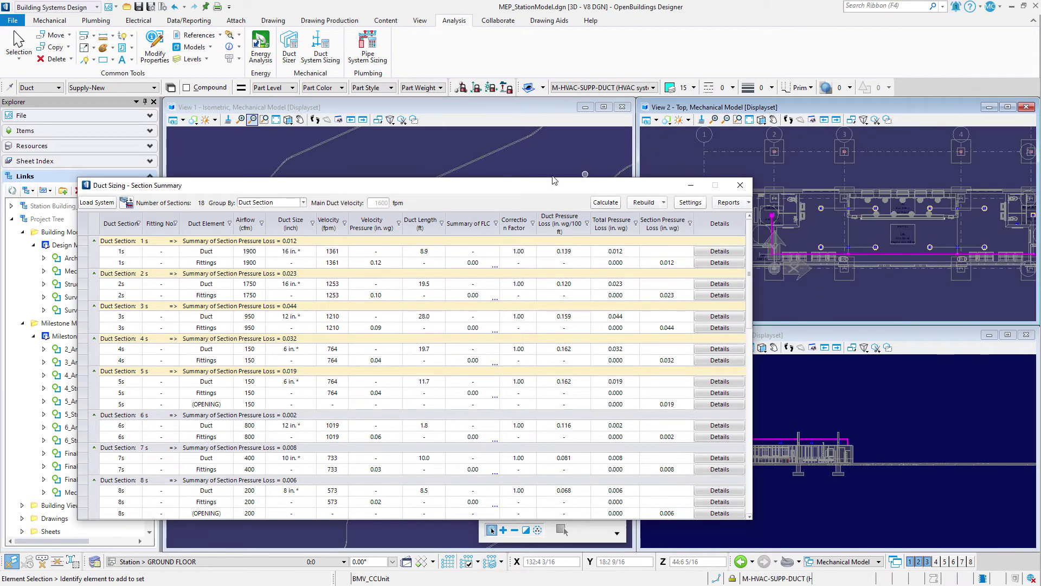
{"action": "left_click_drag", "start_coordinate": [503, 188], "coordinate": [439, 126]}
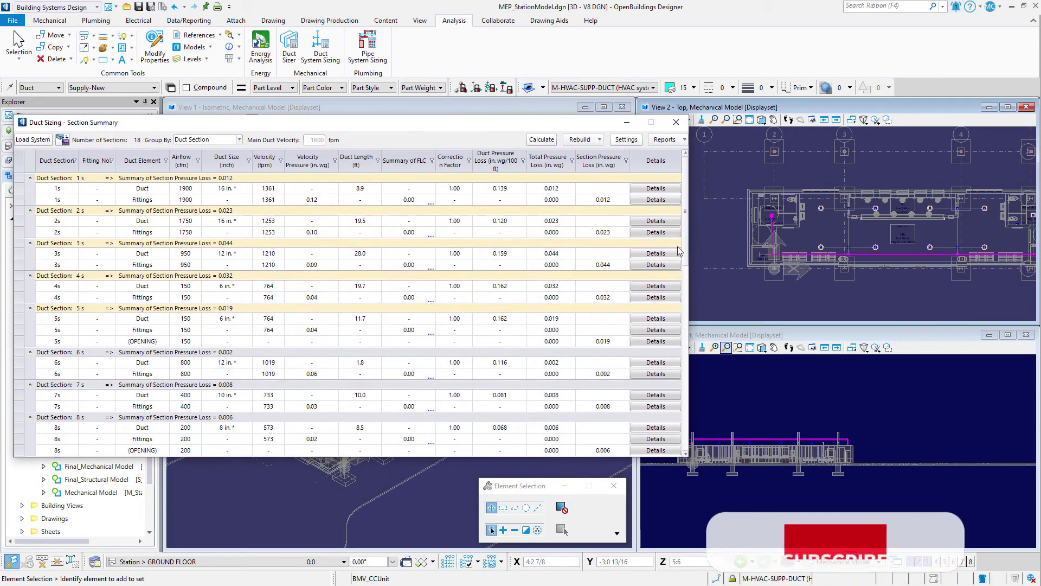
{"action": "scroll", "coordinate": [703, 254], "scroll_direction": "down", "scroll_amount": 1}
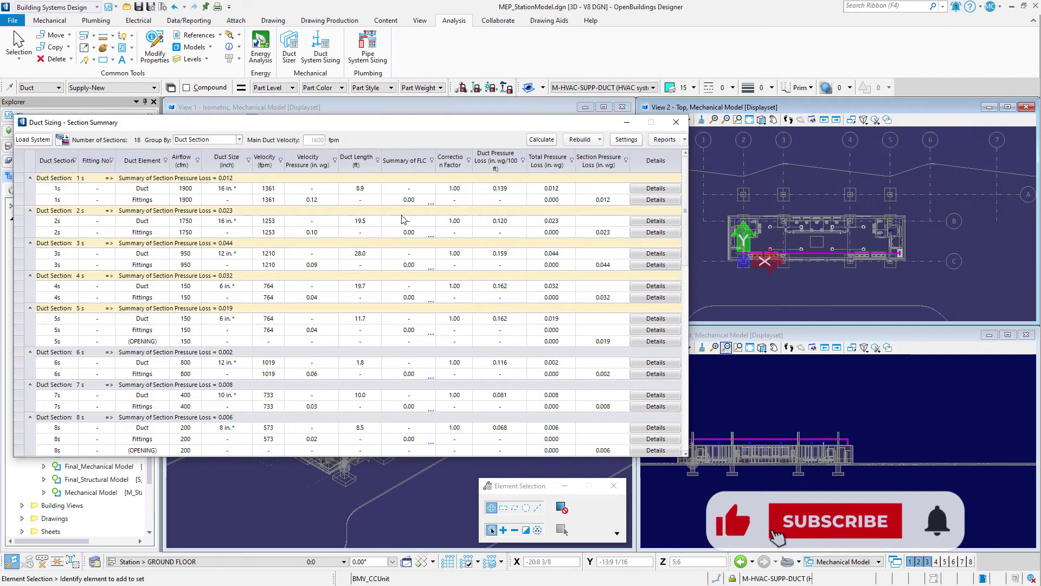
{"action": "left_click", "coordinate": [373, 220]}
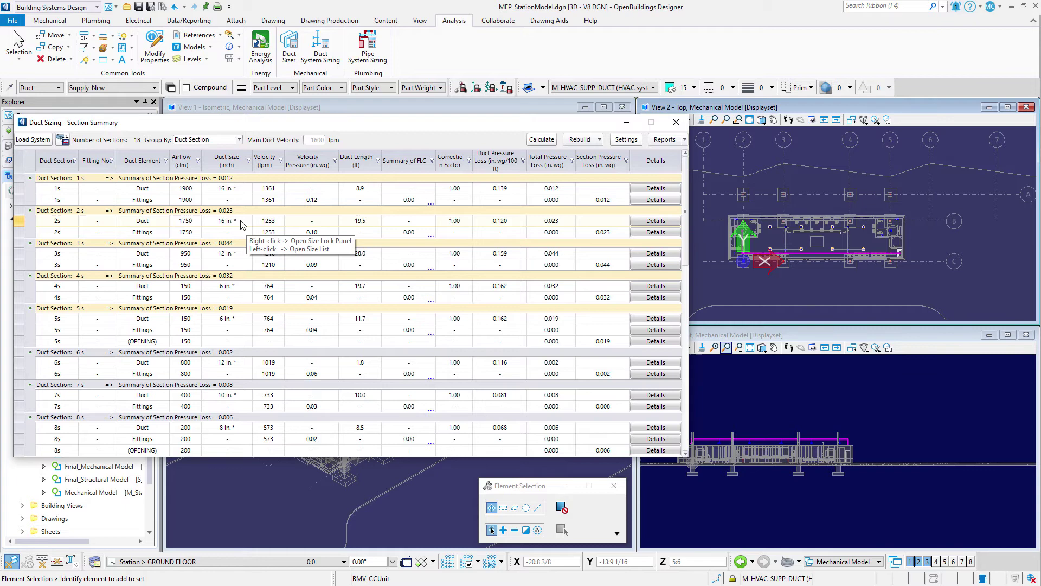
{"action": "left_click", "coordinate": [241, 222]}
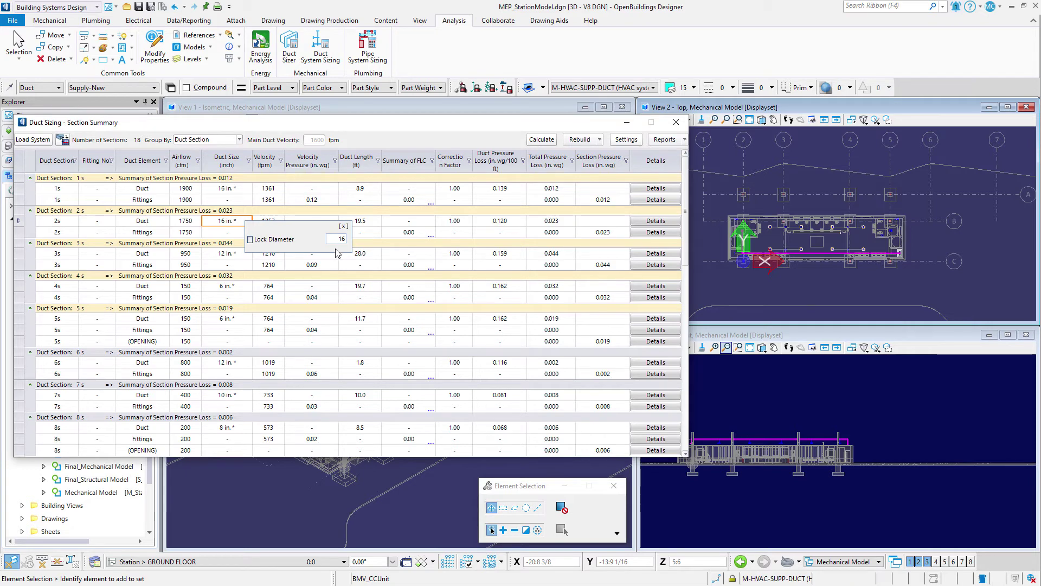
{"action": "left_click", "coordinate": [228, 232]}
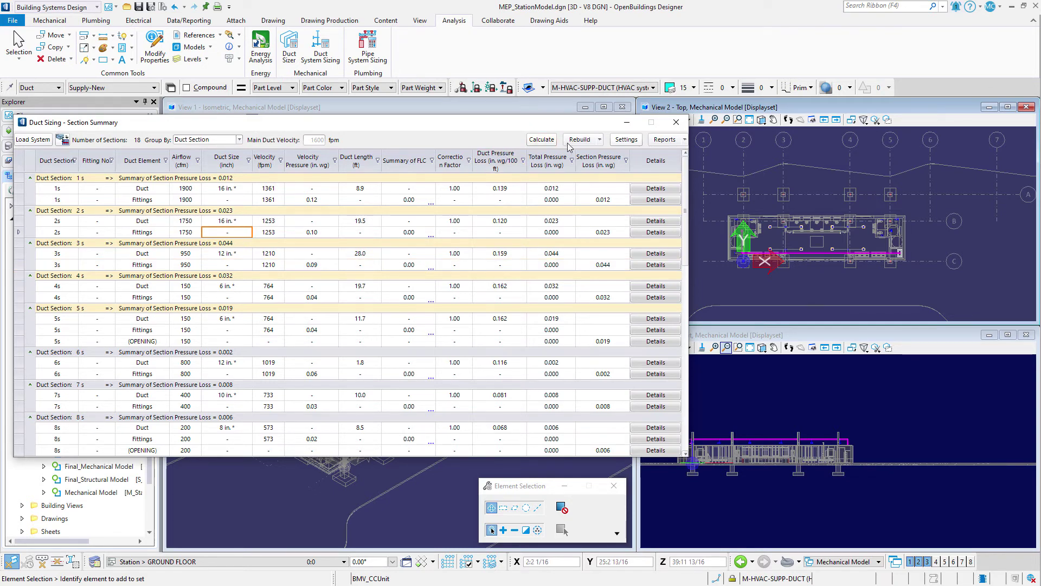
Promote the sized single-line layout to 3D ducts, then close and confirm leaving duct sizing.
{"action": "left_click", "coordinate": [600, 139]}
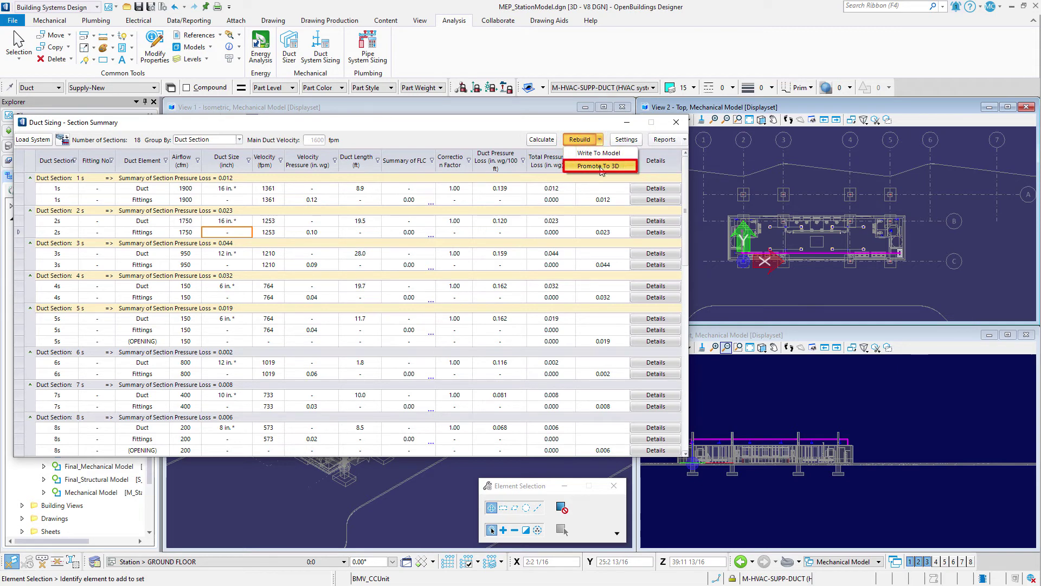
{"action": "left_click", "coordinate": [602, 167]}
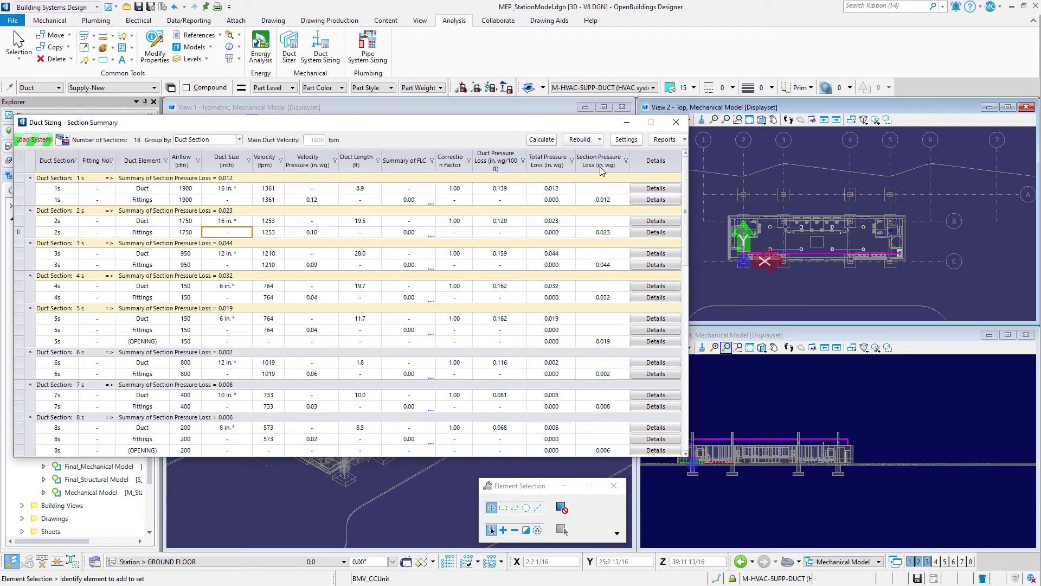
{"action": "left_click", "coordinate": [675, 124]}
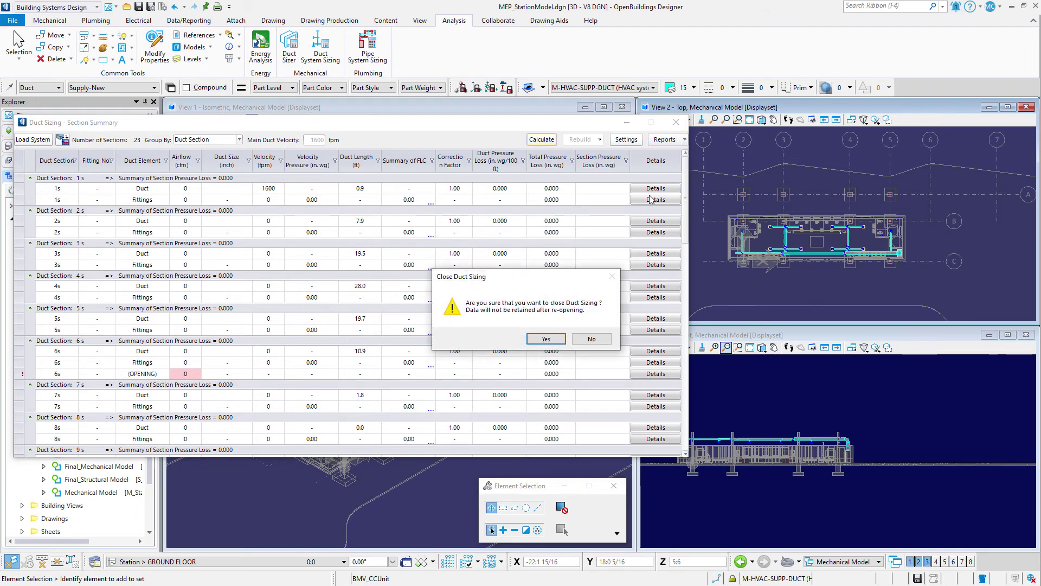
{"action": "left_click", "coordinate": [547, 338]}
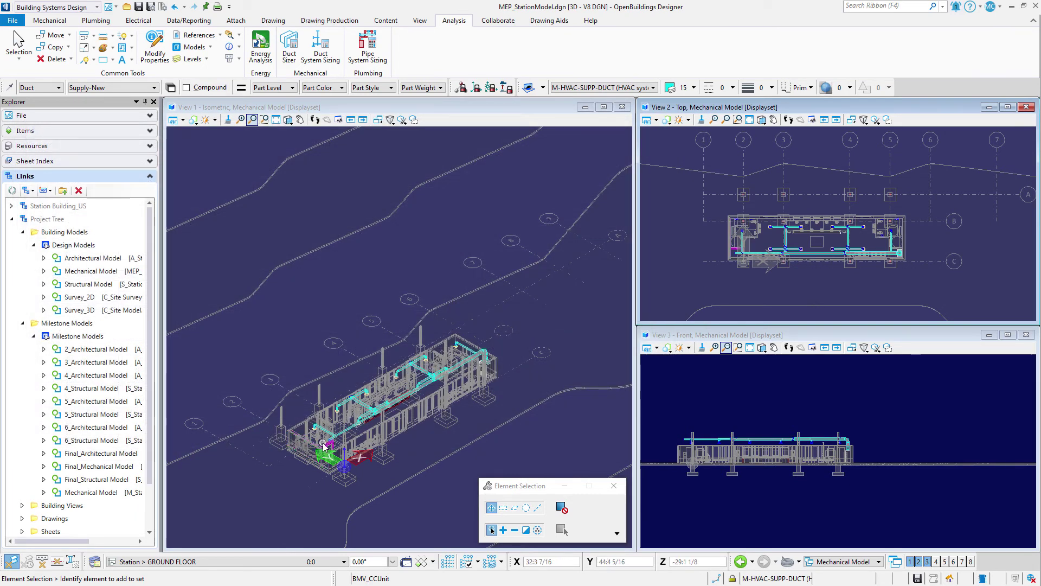
{"action": "scroll", "coordinate": [323, 446], "scroll_direction": "up", "scroll_amount": 3}
{"action": "scroll", "coordinate": [370, 427], "scroll_direction": "up", "scroll_amount": 3}
{"action": "scroll", "coordinate": [375, 425], "scroll_direction": "up", "scroll_amount": 2}
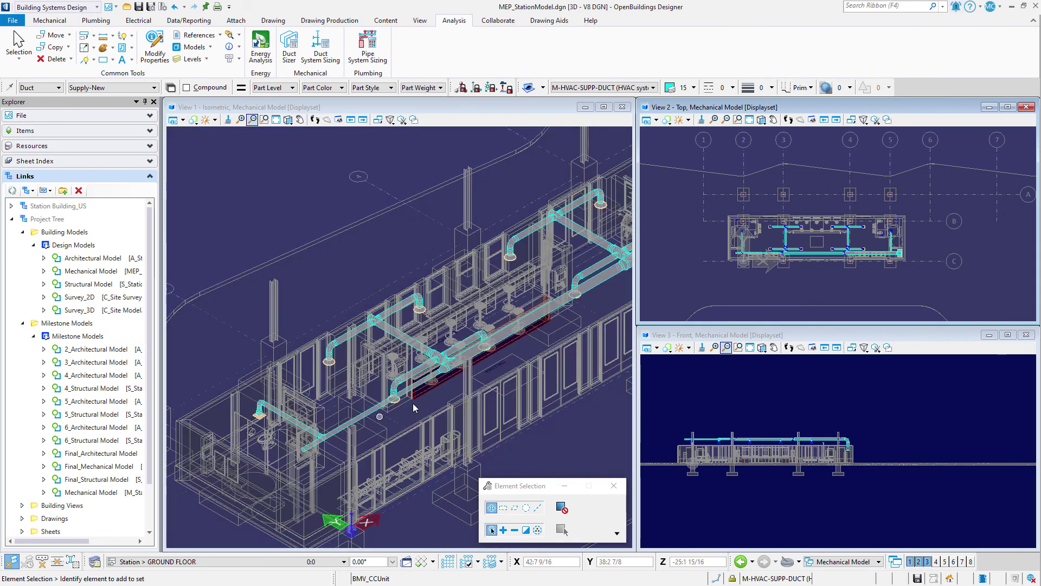
{"action": "scroll", "coordinate": [460, 390], "scroll_direction": "up", "scroll_amount": 3}
{"action": "scroll", "coordinate": [448, 383], "scroll_direction": "up", "scroll_amount": 2}
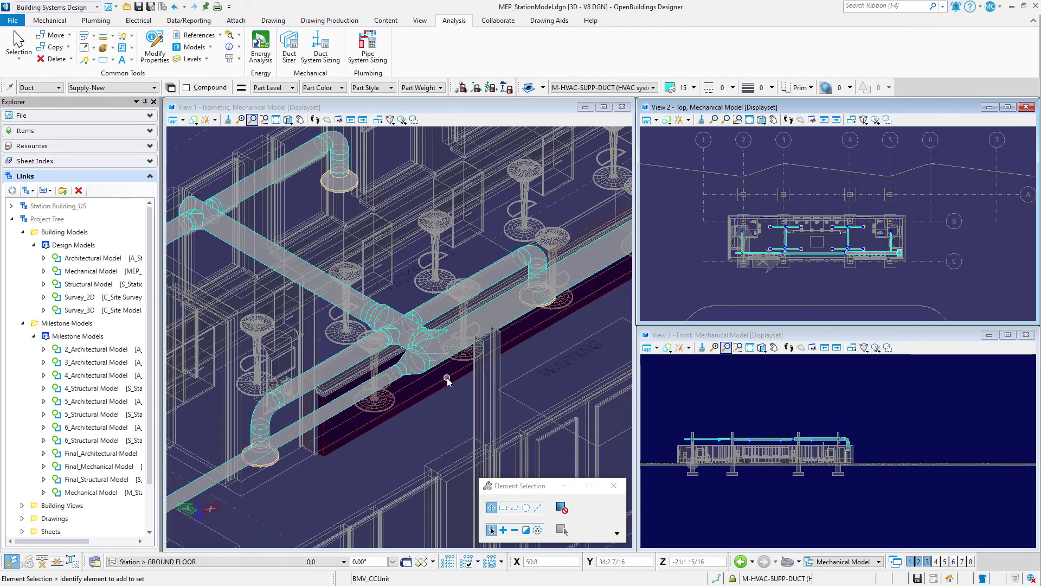
{"action": "scroll", "coordinate": [447, 380], "scroll_direction": "down", "scroll_amount": 3}
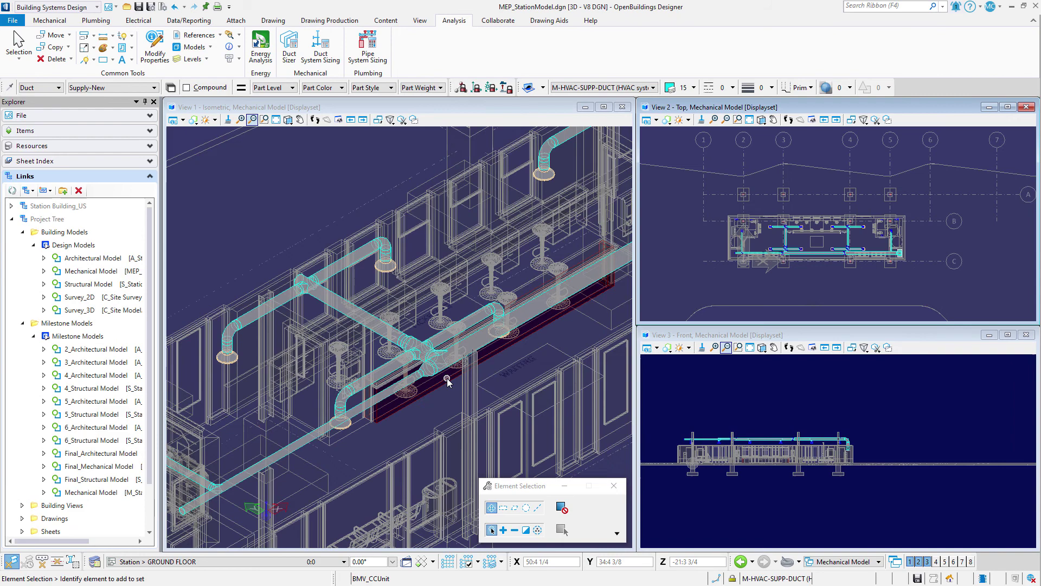
{"action": "scroll", "coordinate": [444, 383], "scroll_direction": "down", "scroll_amount": 3}
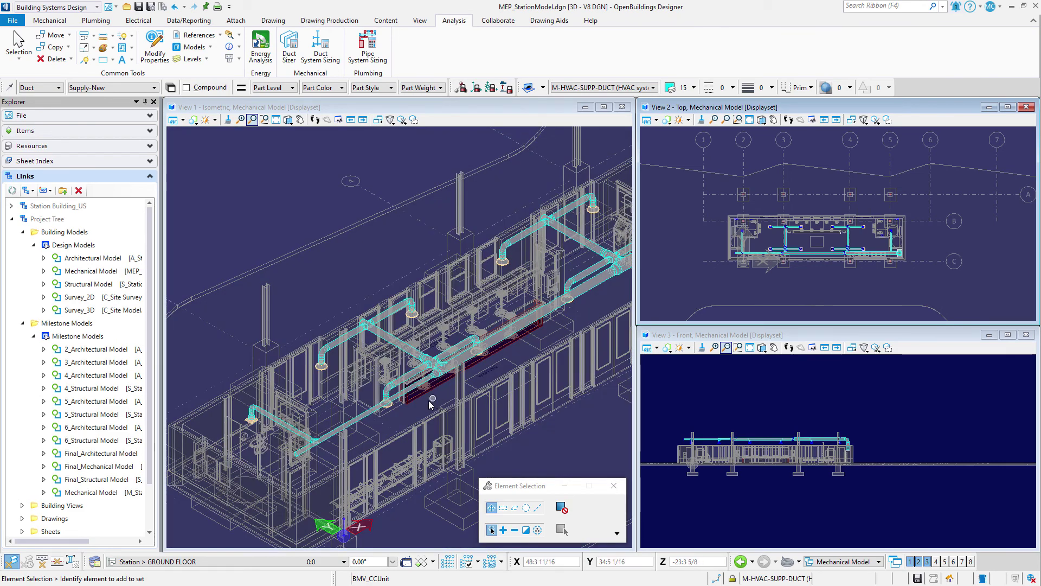